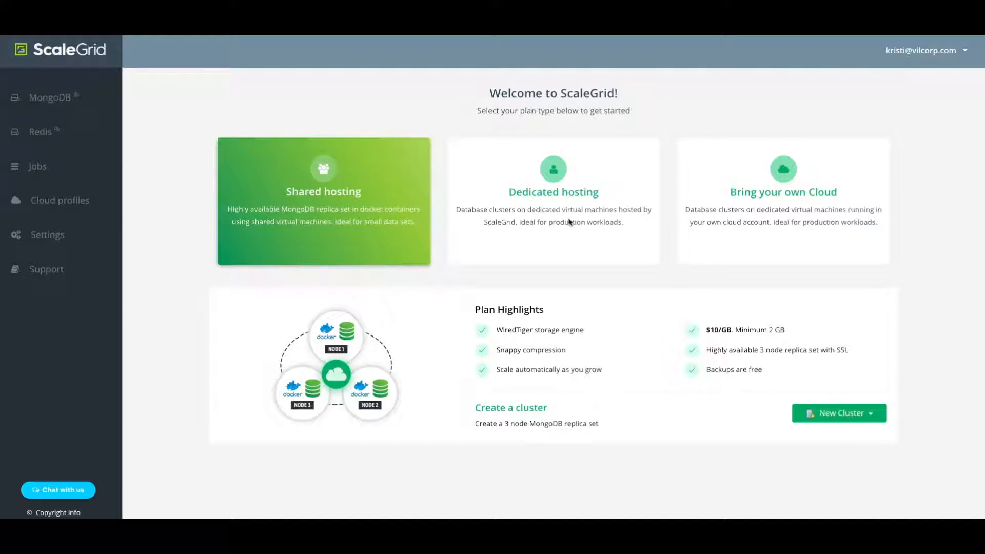
# Step: Start creating a new MongoDB cluster on dedicated hosting
pyautogui.click(569, 222)
pyautogui.click(830, 417)
pyautogui.click(833, 437)
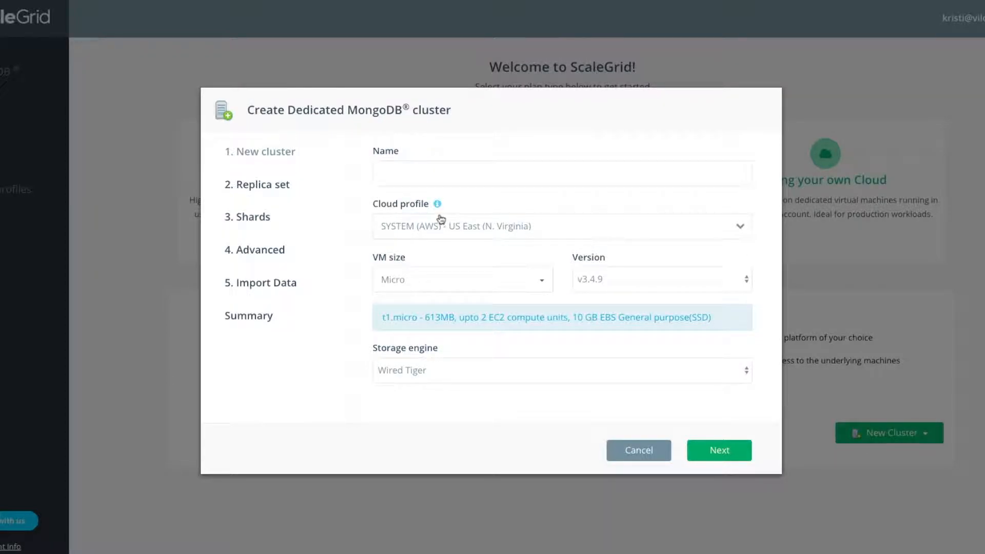
# Step: Name the new cluster Test
pyautogui.moveTo(439, 211)
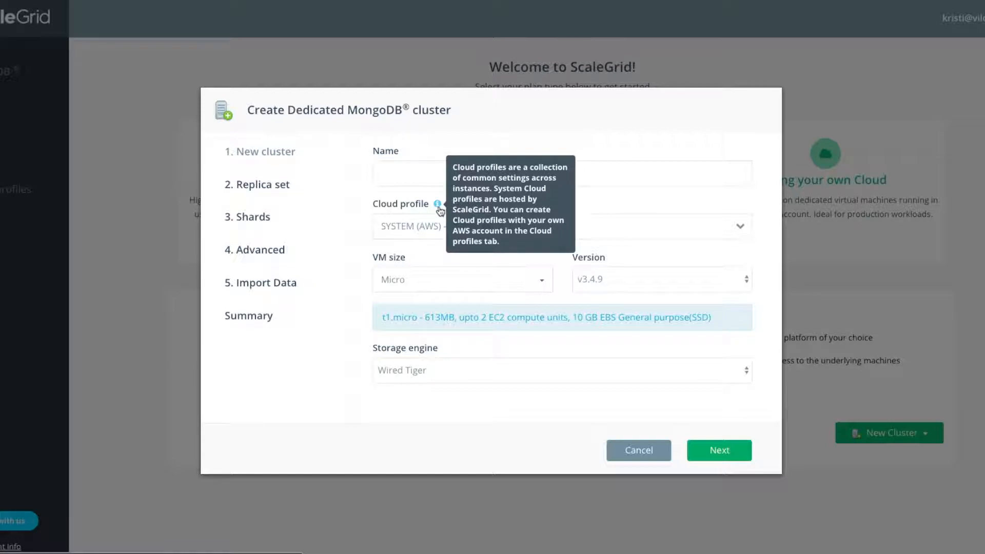
pyautogui.click(432, 181)
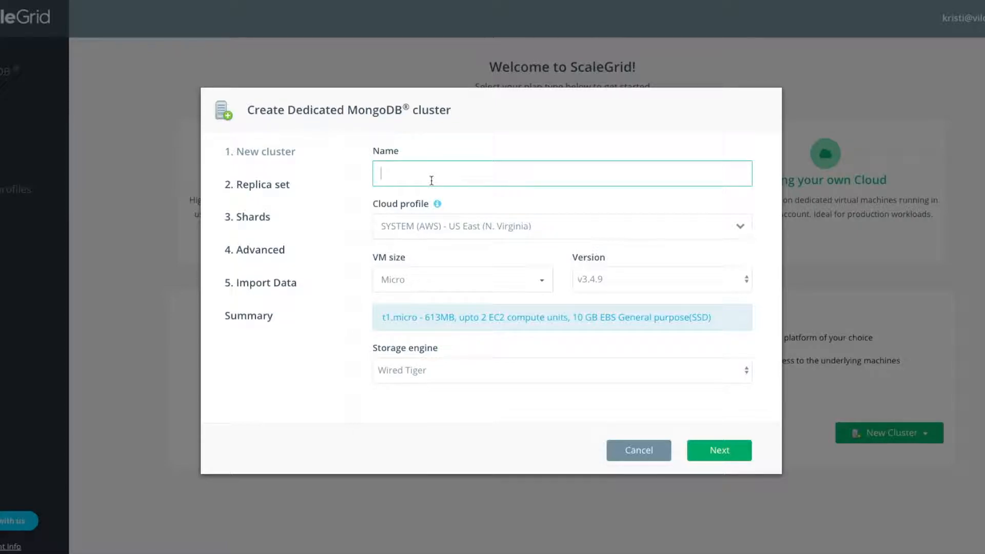
pyautogui.write('Test')
# Step: Choose the SYSTEM (AWS) - US East (N. Virginia) cloud profile and the Micro VM size
pyautogui.click(512, 235)
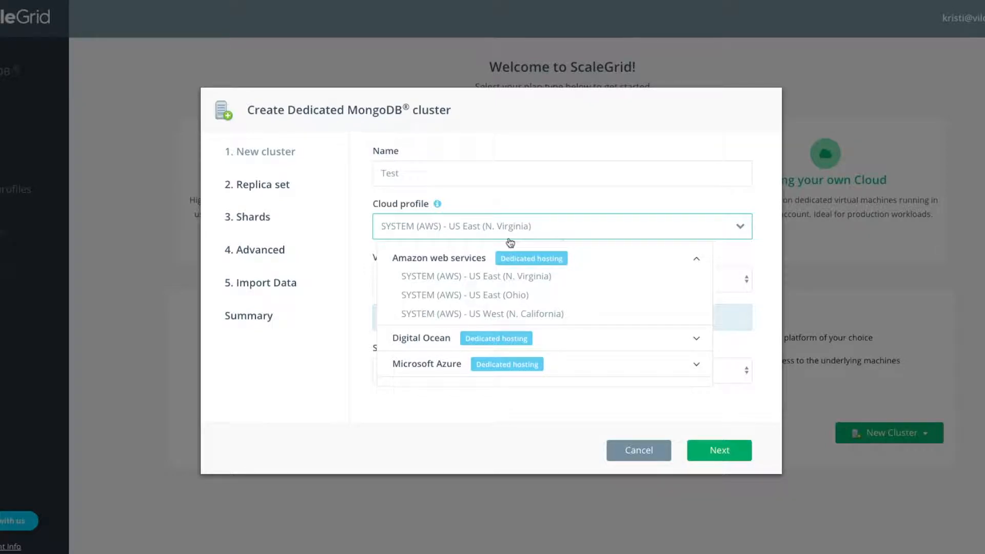
pyautogui.click(432, 276)
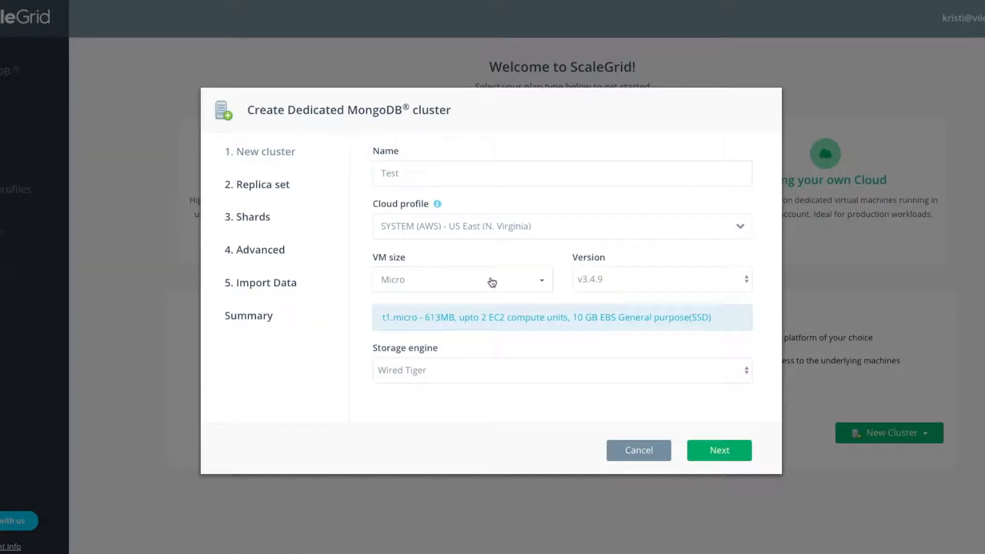
pyautogui.click(490, 284)
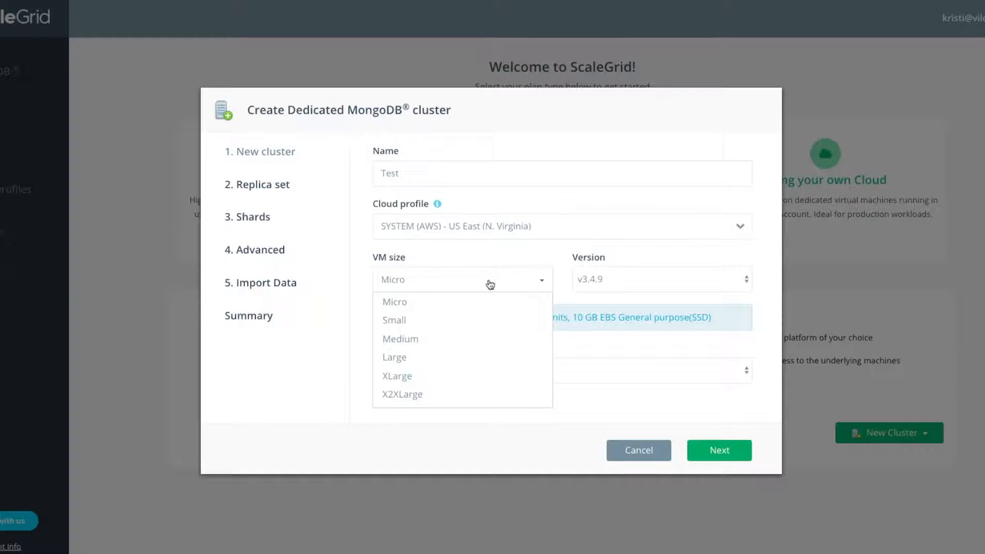
pyautogui.scroll(-3, 482, 346)
pyautogui.scroll(5, 484, 346)
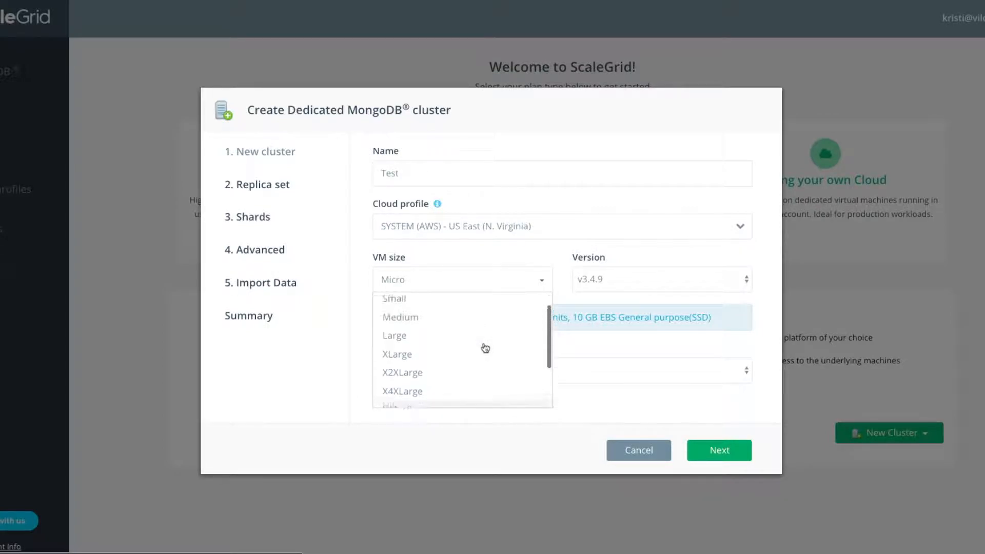
pyautogui.click(467, 302)
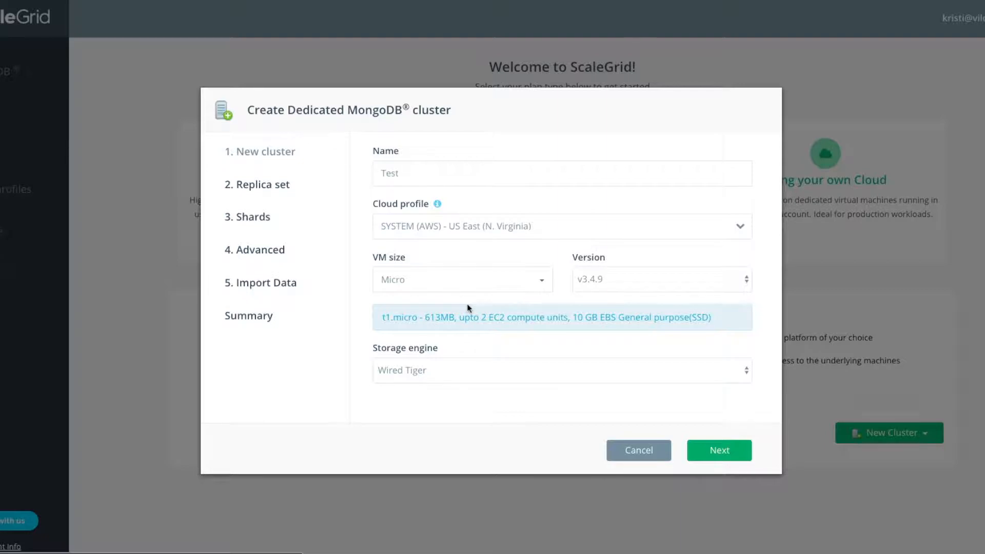
# Step: Keep version v3.4.9 and the Wired Tiger storage engine, and continue to the replica set settings
pyautogui.click(622, 281)
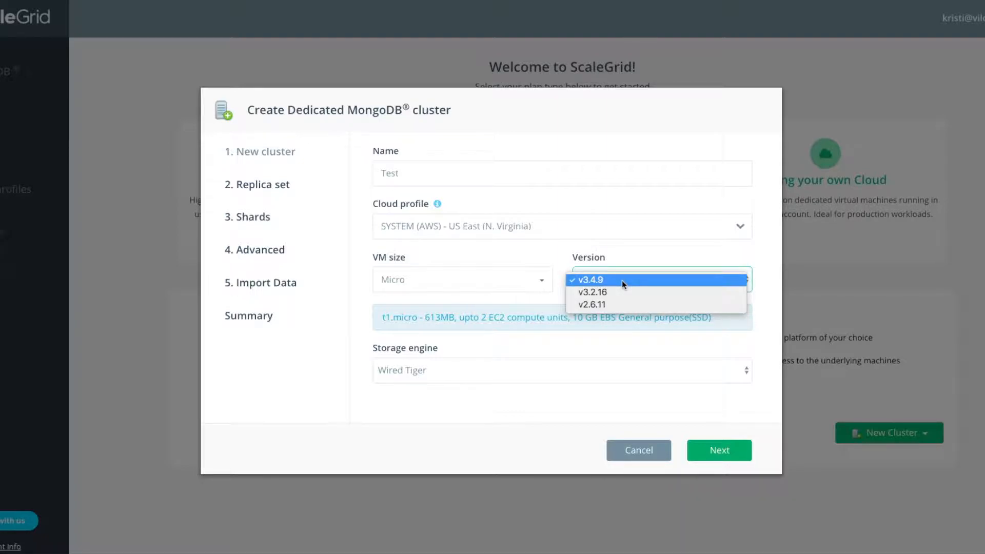
pyautogui.click(616, 283)
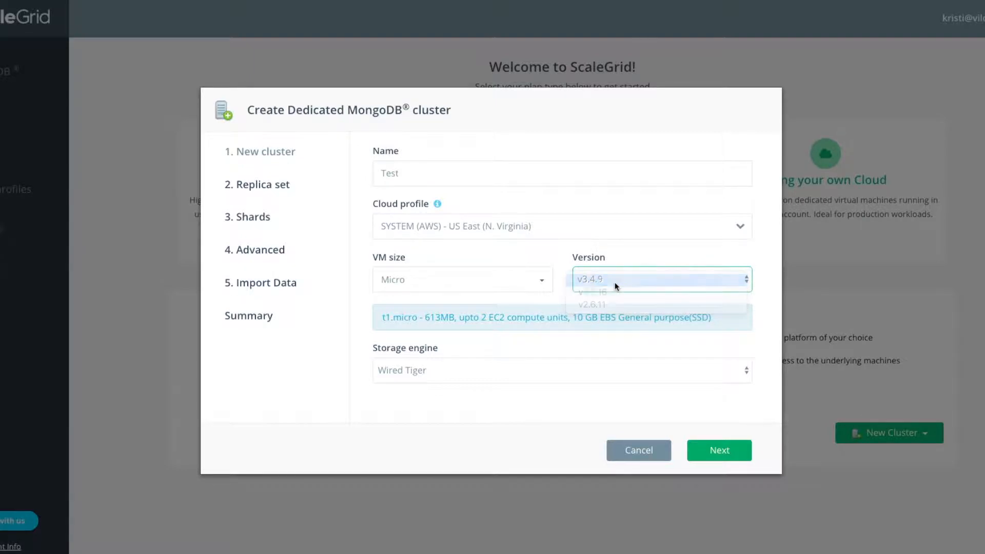
pyautogui.click(546, 369)
pyautogui.click(541, 374)
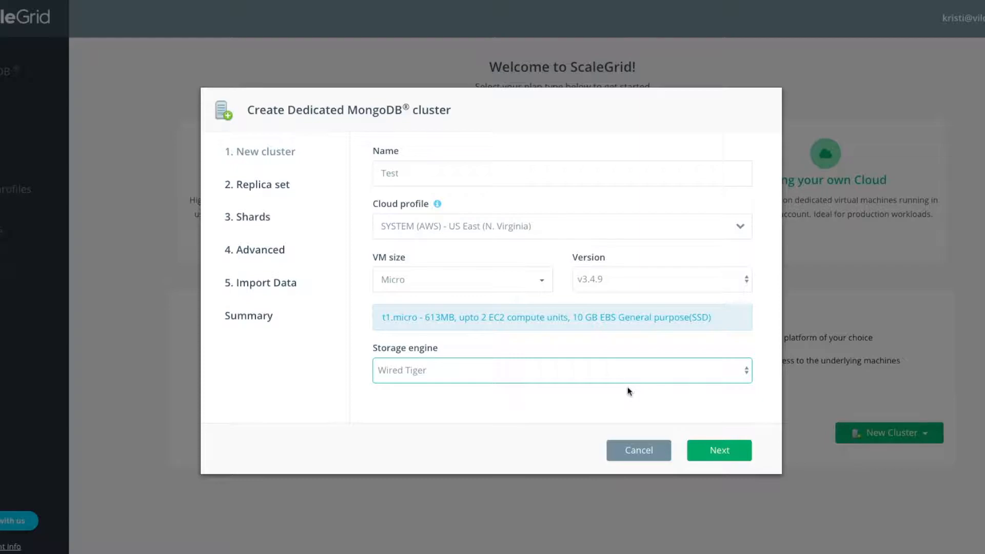
pyautogui.click(715, 451)
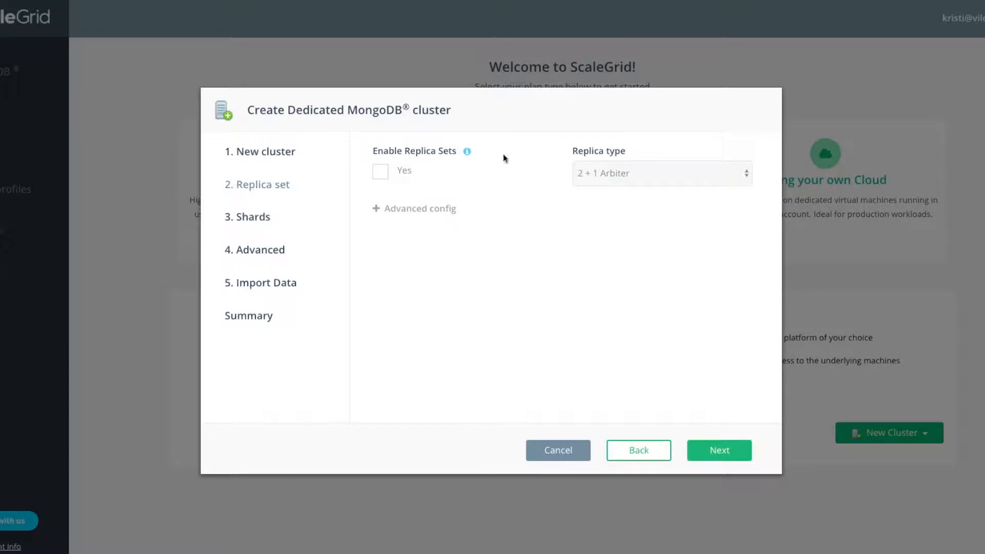
# Step: Enable replica sets with the 2 + 1 Arbiter replica type
pyautogui.click(381, 172)
pyautogui.click(613, 180)
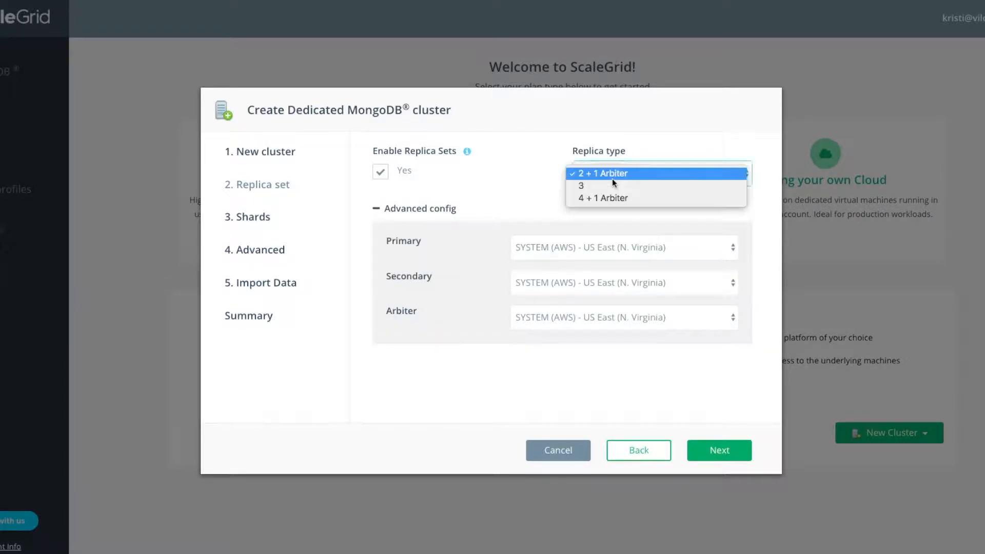
pyautogui.click(607, 174)
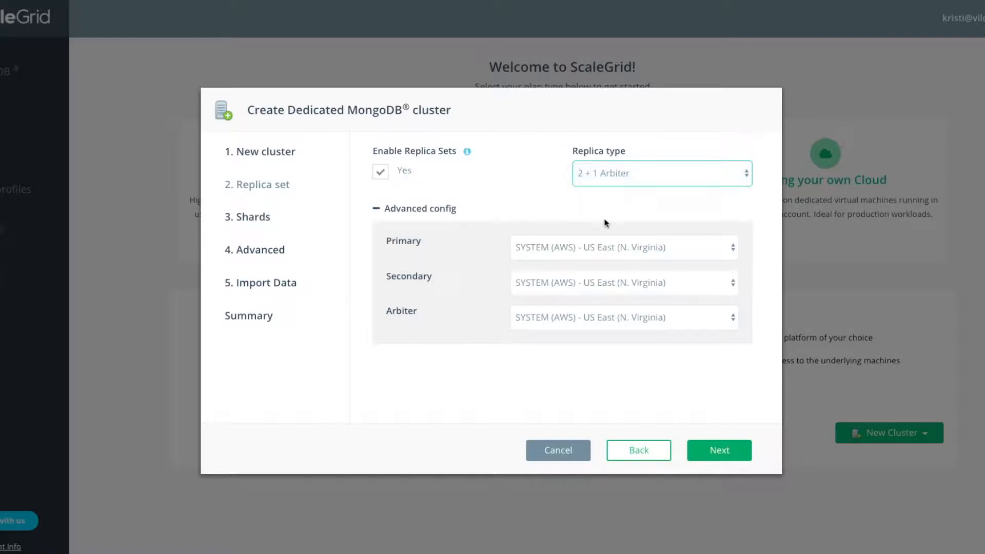
# Step: Place the primary in US East (Ohio), the secondary in US West (N. California), the arbiter in US East (N. Virginia), and continue past sharding
pyautogui.click(591, 250)
pyautogui.click(590, 261)
pyautogui.click(587, 282)
pyautogui.click(585, 307)
pyautogui.click(583, 319)
pyautogui.click(584, 355)
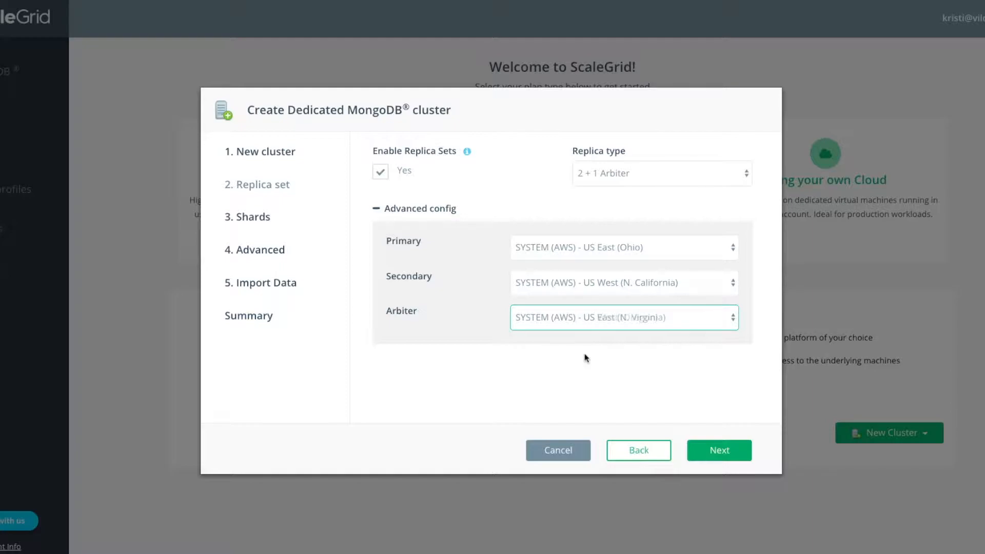
pyautogui.click(719, 450)
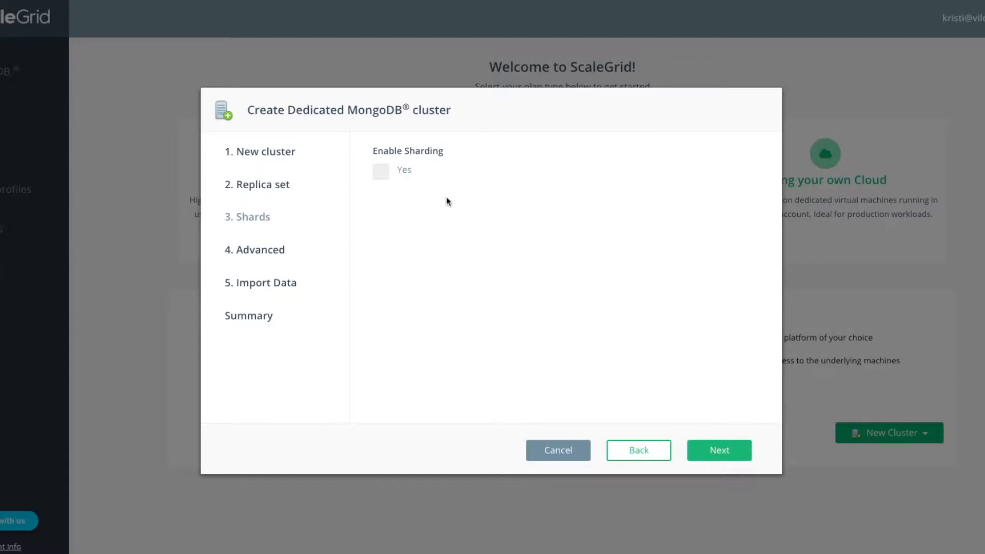
pyautogui.click(717, 450)
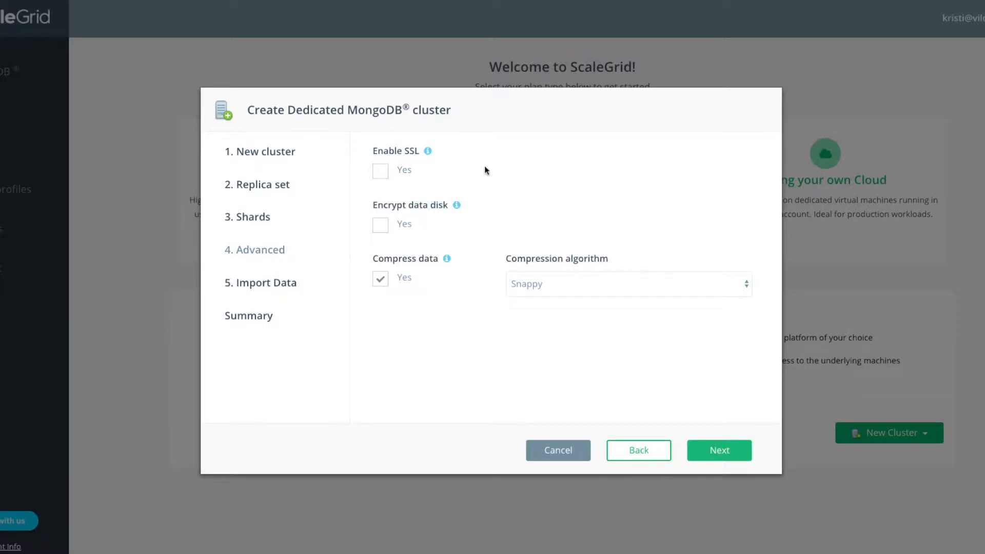
# Step: Enable SSL and data disk encryption, keep Snappy compression, and continue
pyautogui.click(380, 174)
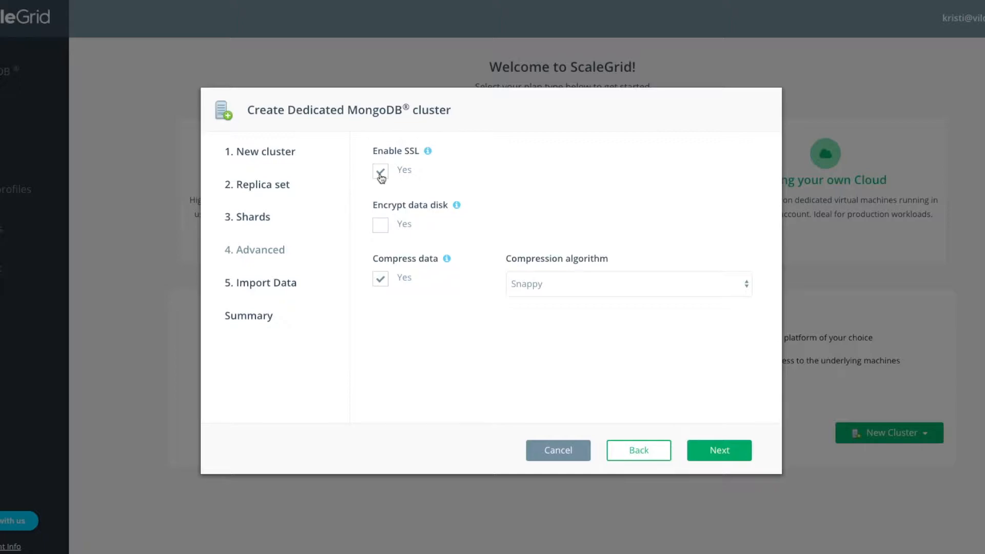
pyautogui.click(381, 230)
pyautogui.click(547, 290)
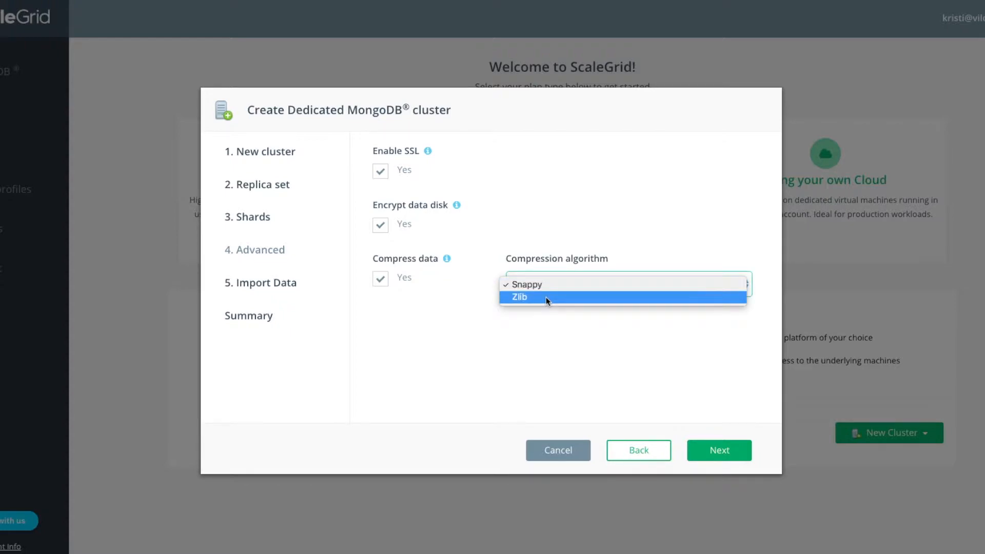
pyautogui.click(543, 289)
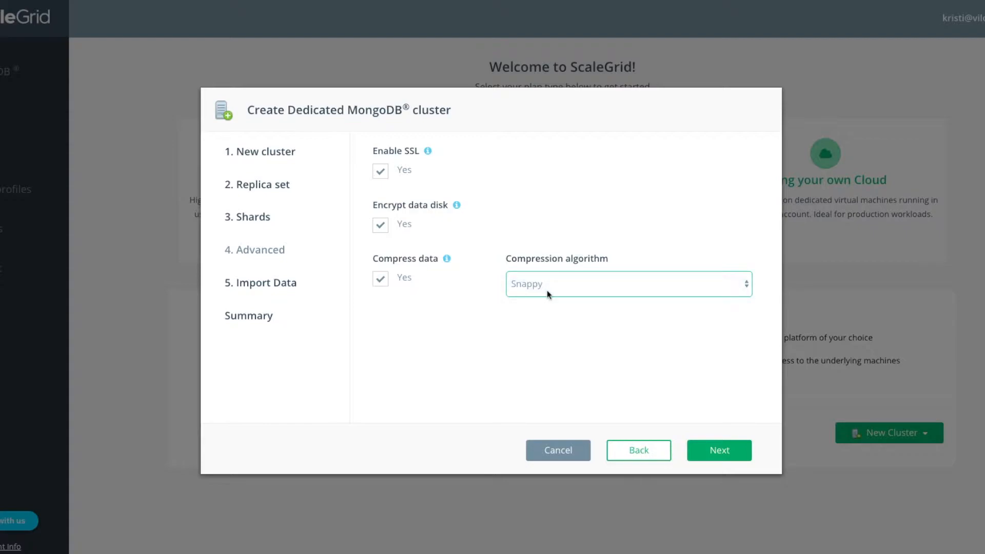
pyautogui.click(720, 460)
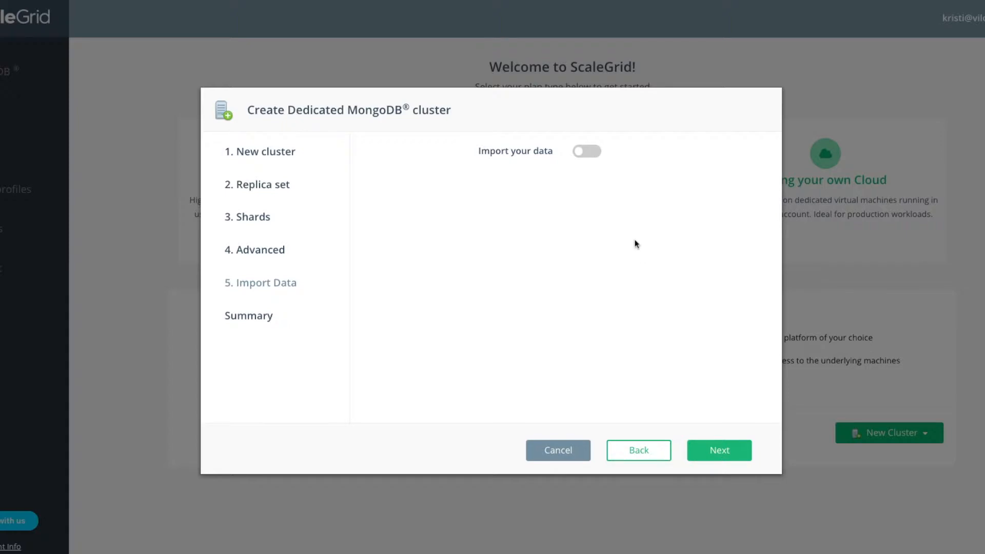
pyautogui.click(582, 159)
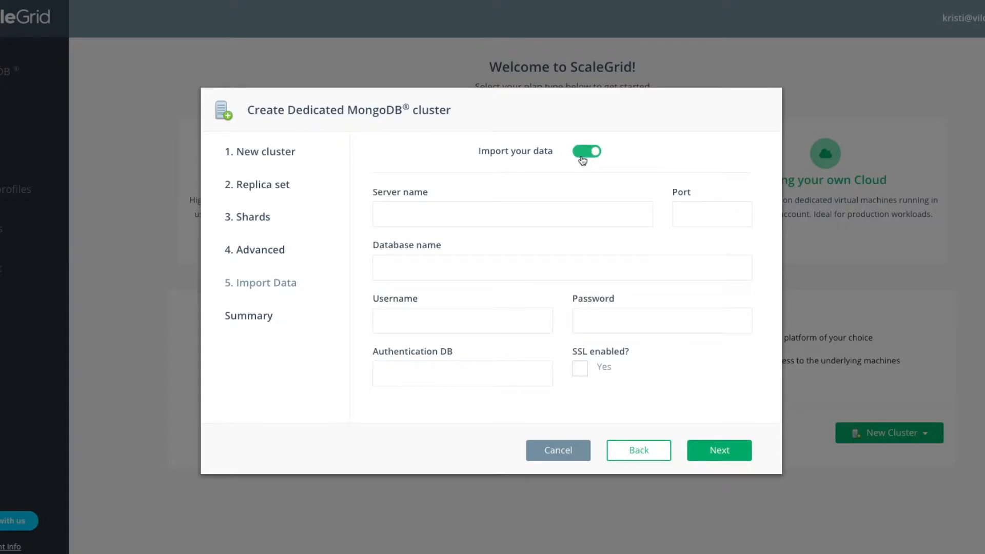
pyautogui.click(485, 222)
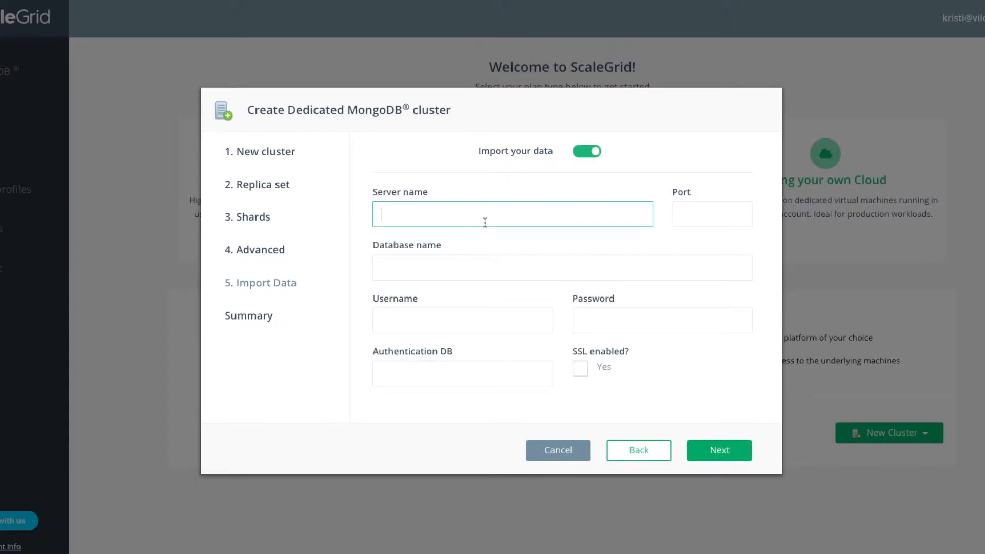
pyautogui.click(705, 218)
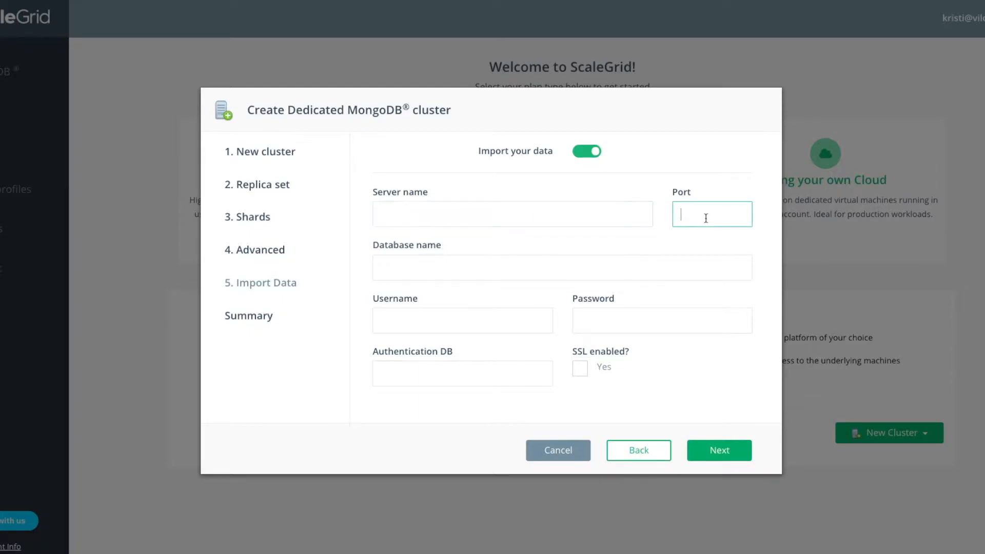
pyautogui.click(626, 267)
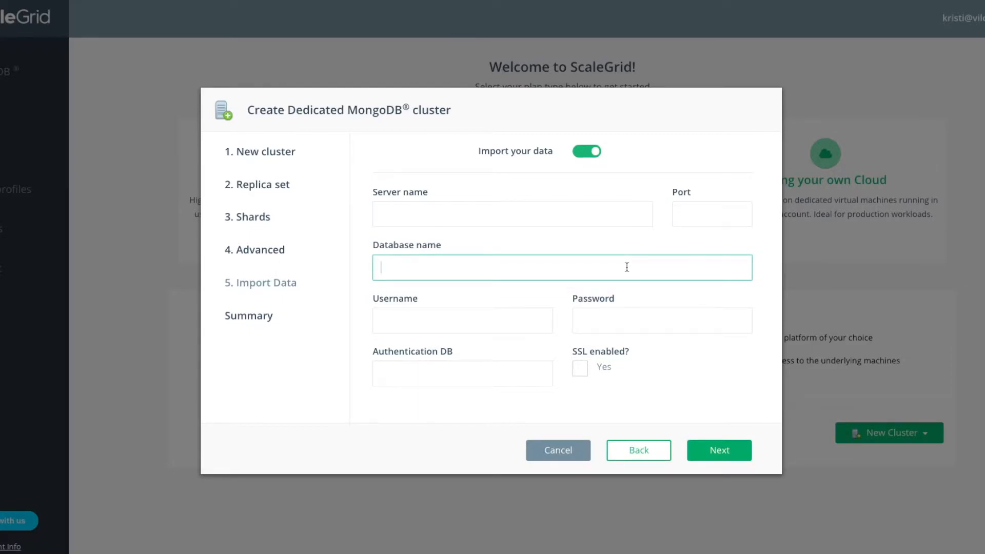
pyautogui.click(587, 152)
# Step: Leave data import off and create the cluster from the summary
pyautogui.click(734, 456)
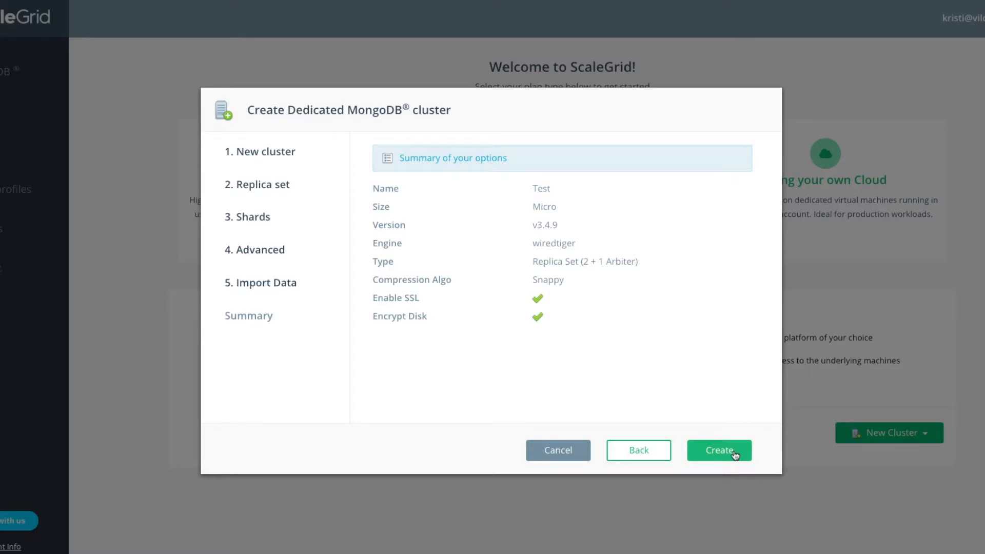
pyautogui.click(734, 454)
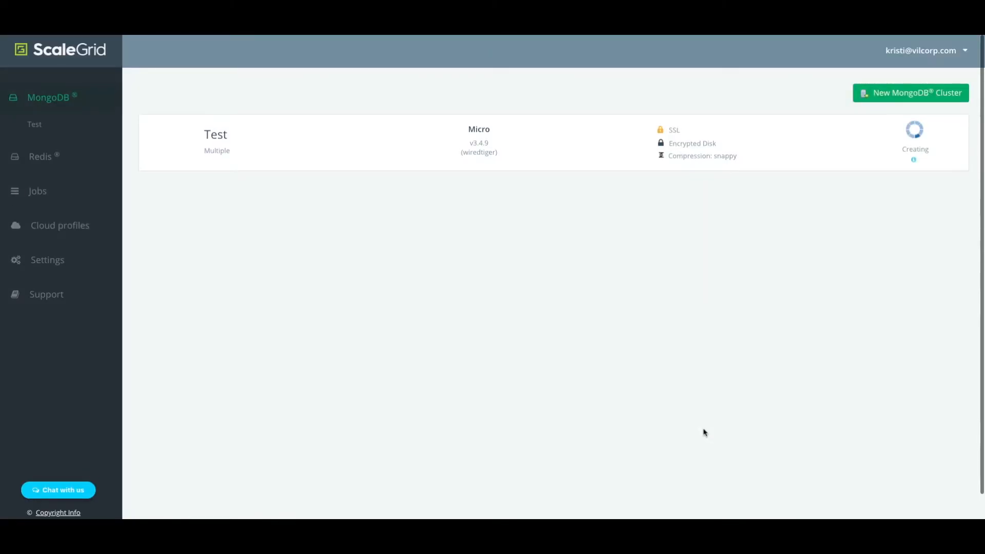
# Step: Open the Test cluster's overview and show, then hide, its admin credentials
pyautogui.moveTo(909, 164)
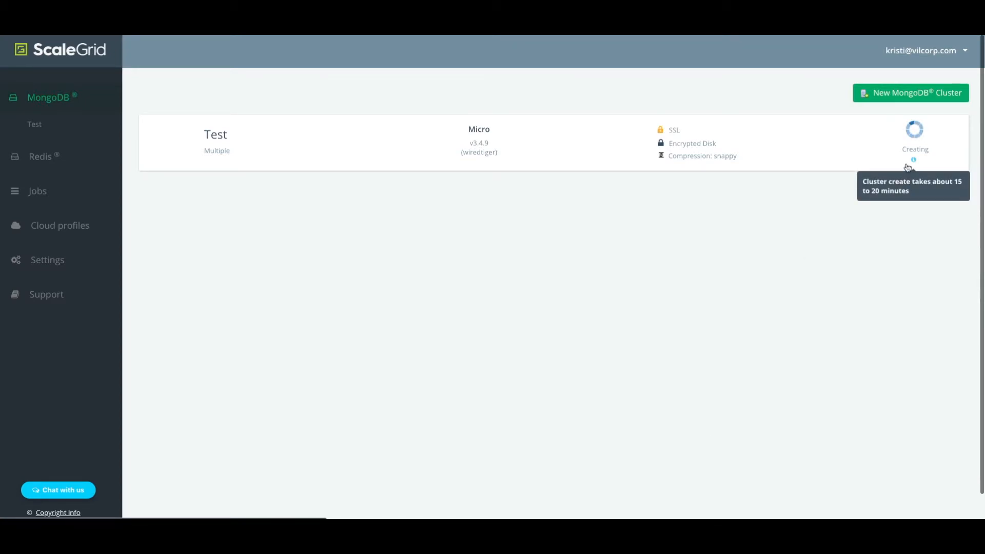
pyautogui.click(223, 138)
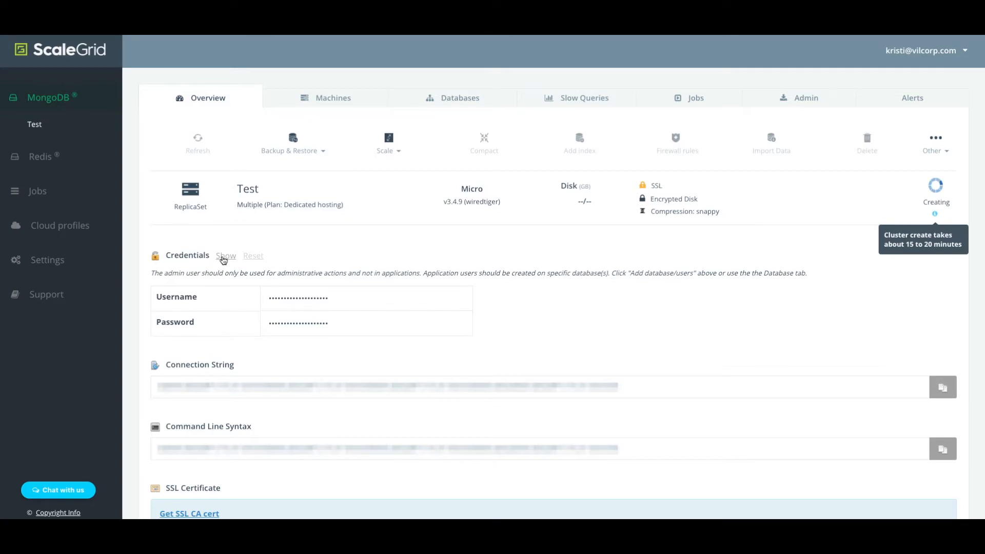
pyautogui.click(223, 258)
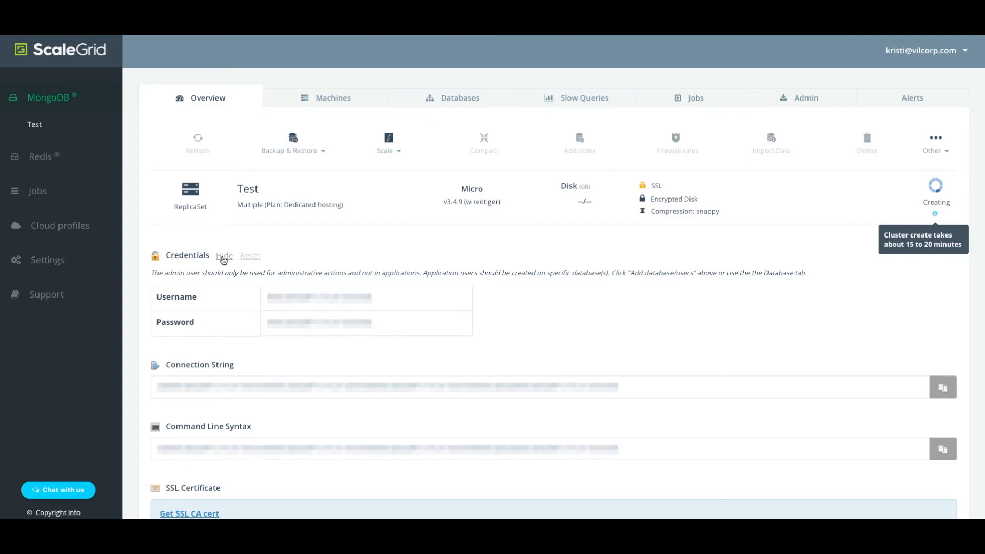
pyautogui.click(225, 256)
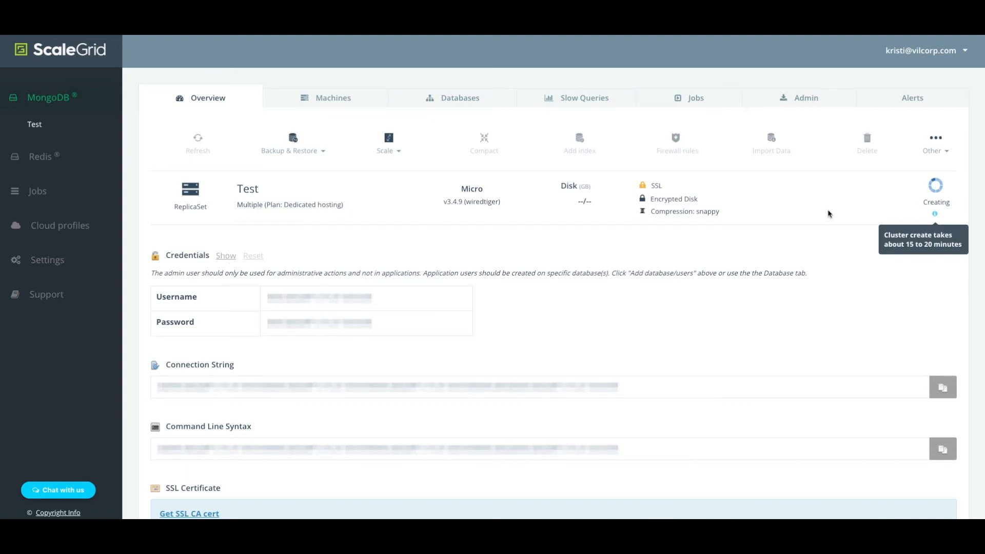